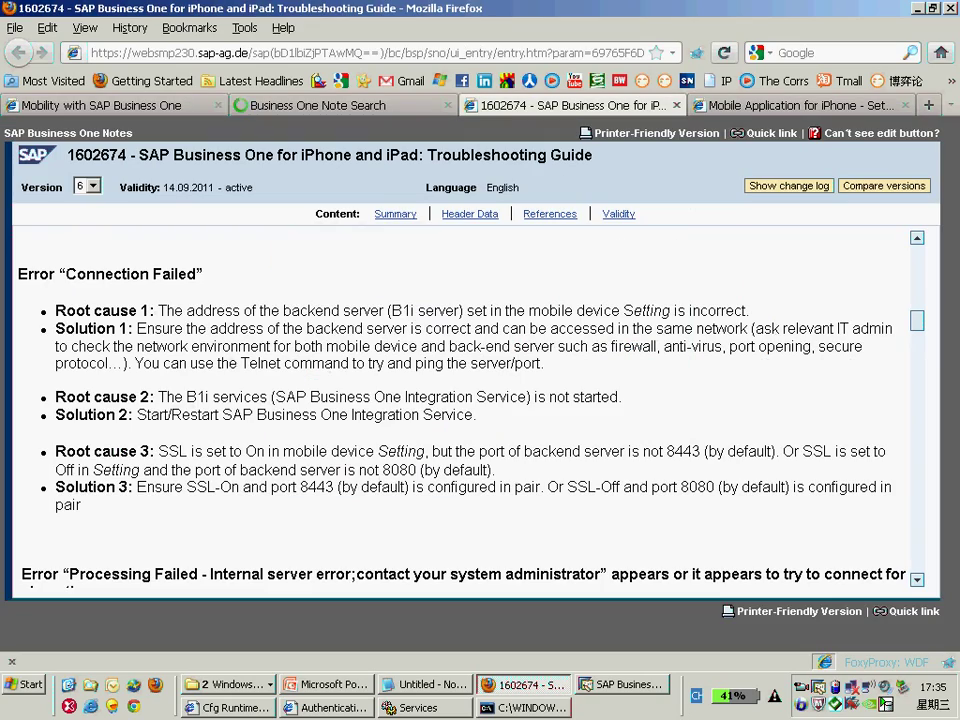
- Review the root causes and solutions for the "Permission Denied" error in the iPhone and iPad troubleshooting note 1602674
scroll(460, 410, up, 7)
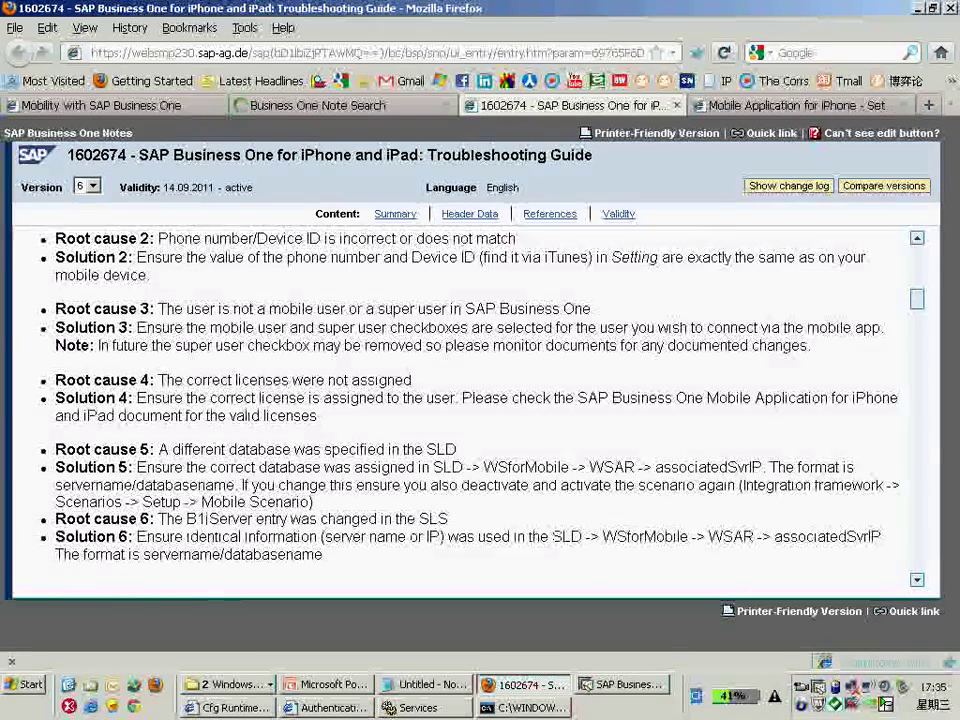
scroll(460, 410, up, 2)
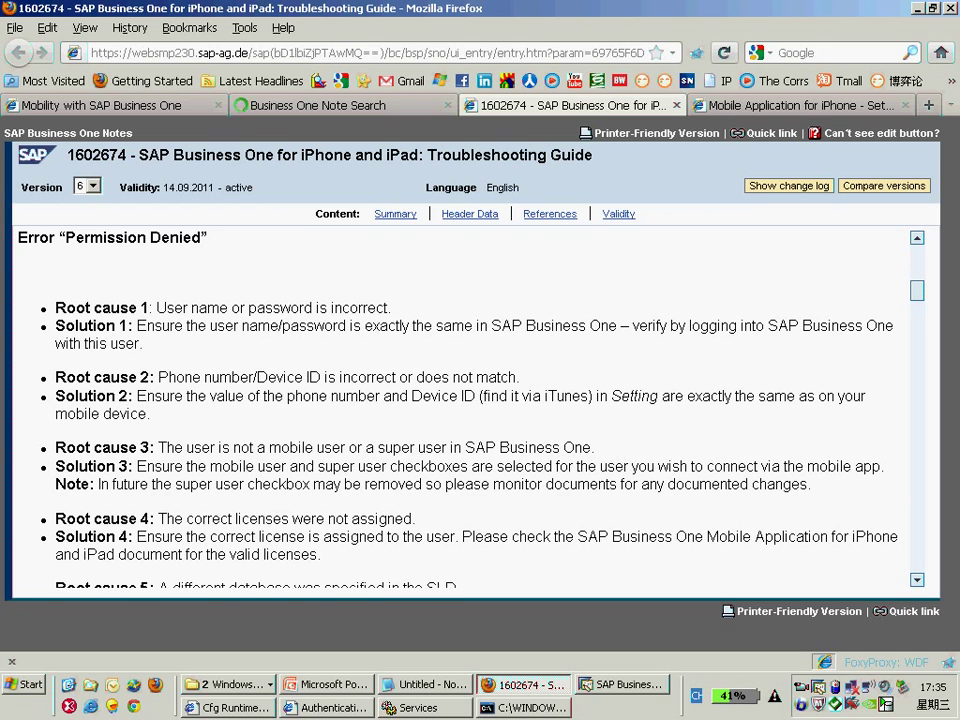
scroll(470, 410, down, 1)
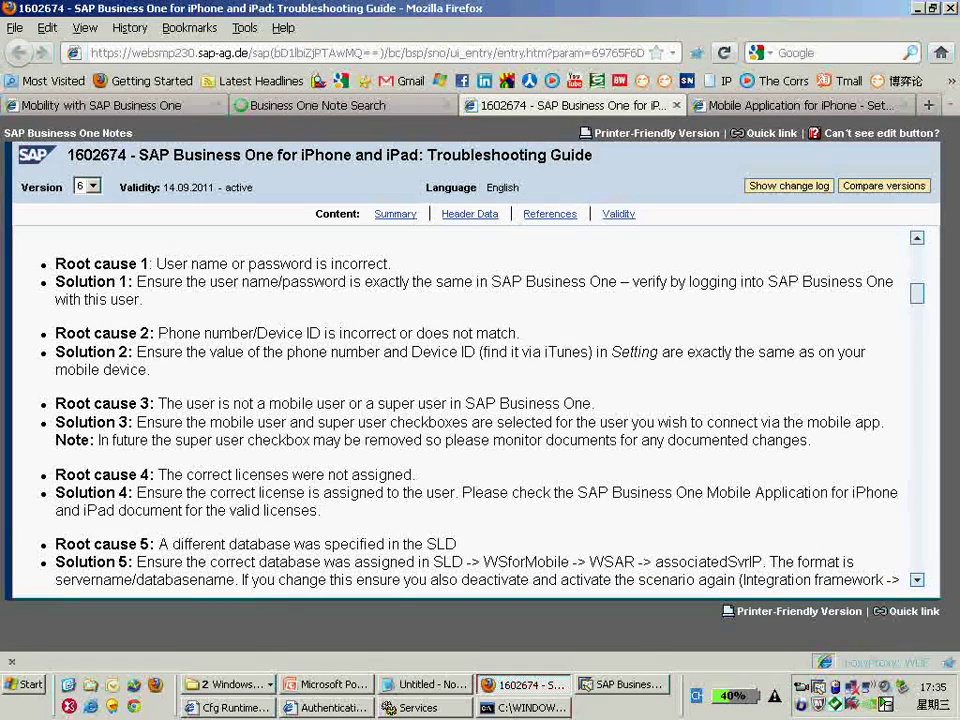
- Switch to the integration framework in Internet Explorer and open the authentication monitor to check the latest authentication checks
click(327, 708)
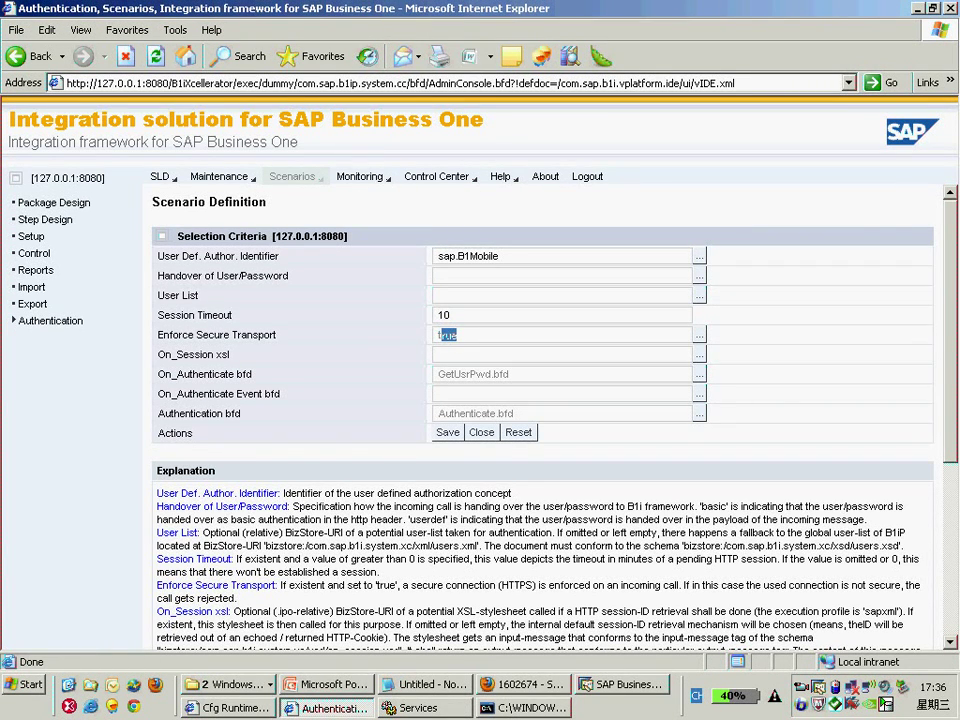
click(359, 176)
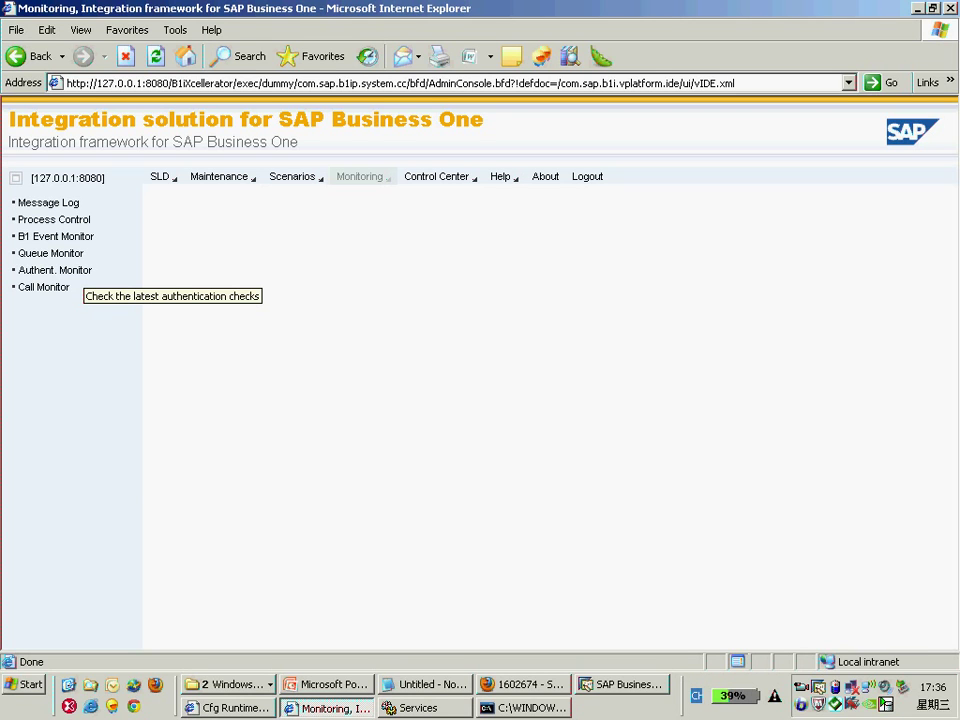
click(78, 271)
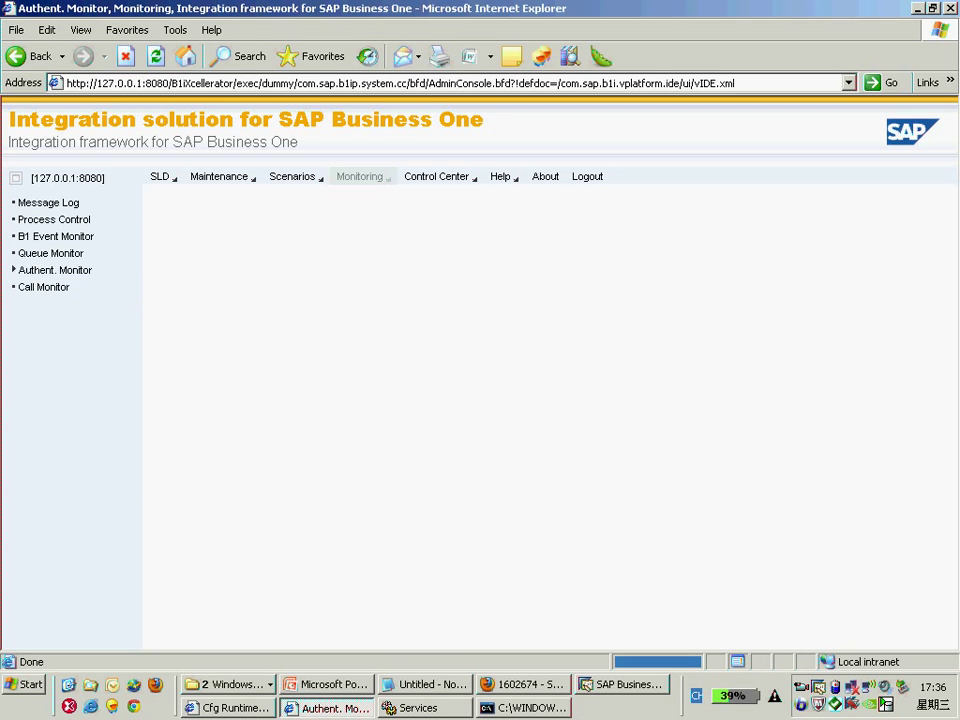
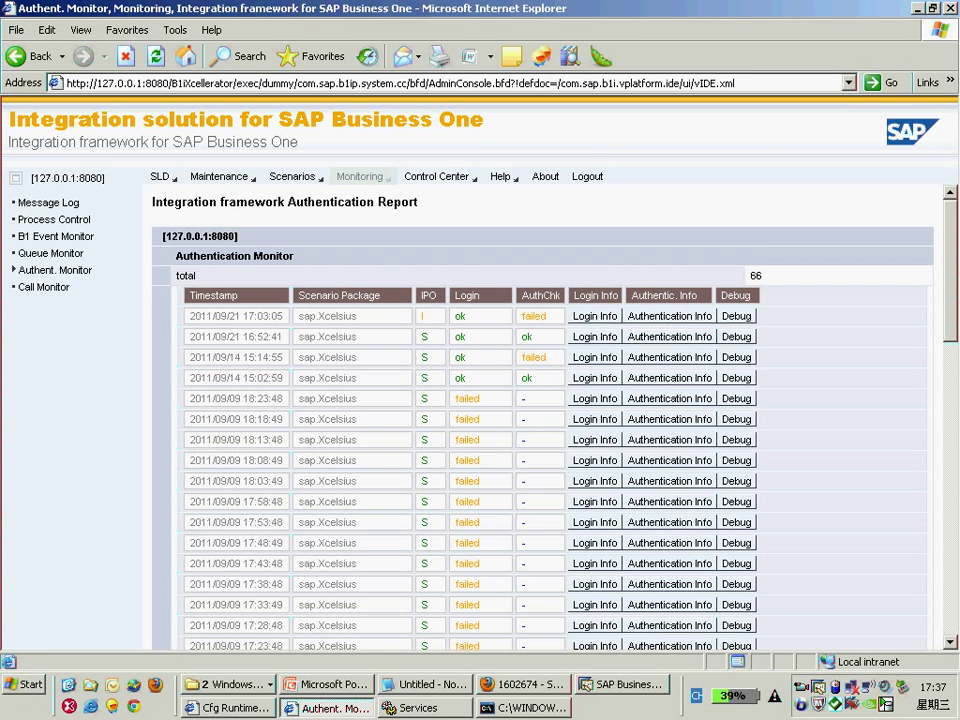
- Examine the authentication monitor entries for the sap.B1Mobile scenario package, comparing their IPO, login and authorization check statuses with the sap.Xcelsius entries
double_click(328, 316)
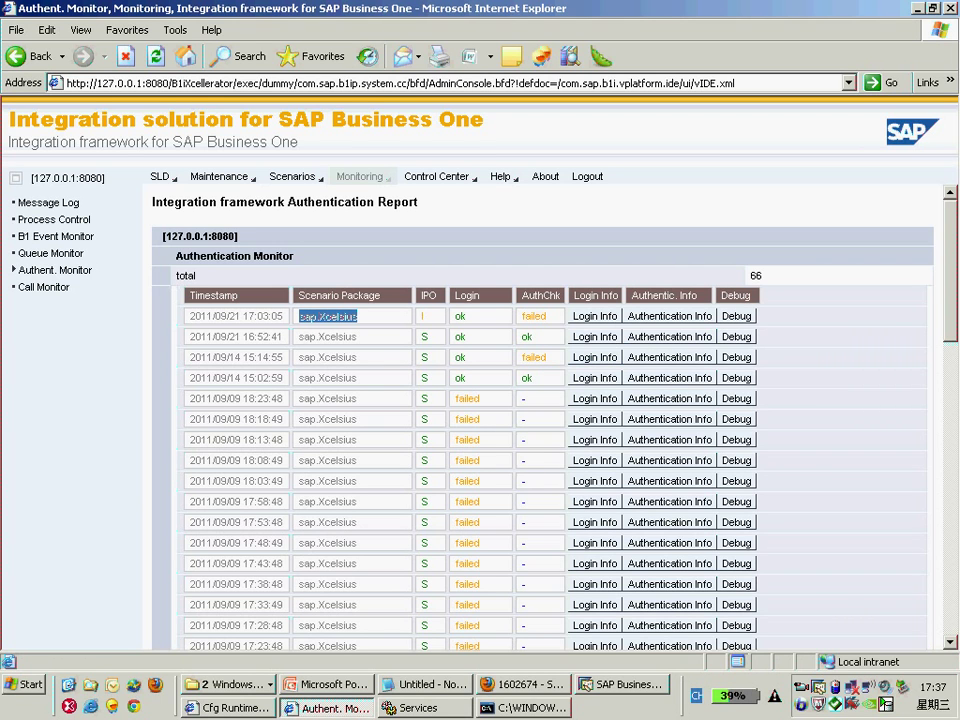
scroll(540, 415, down, 10)
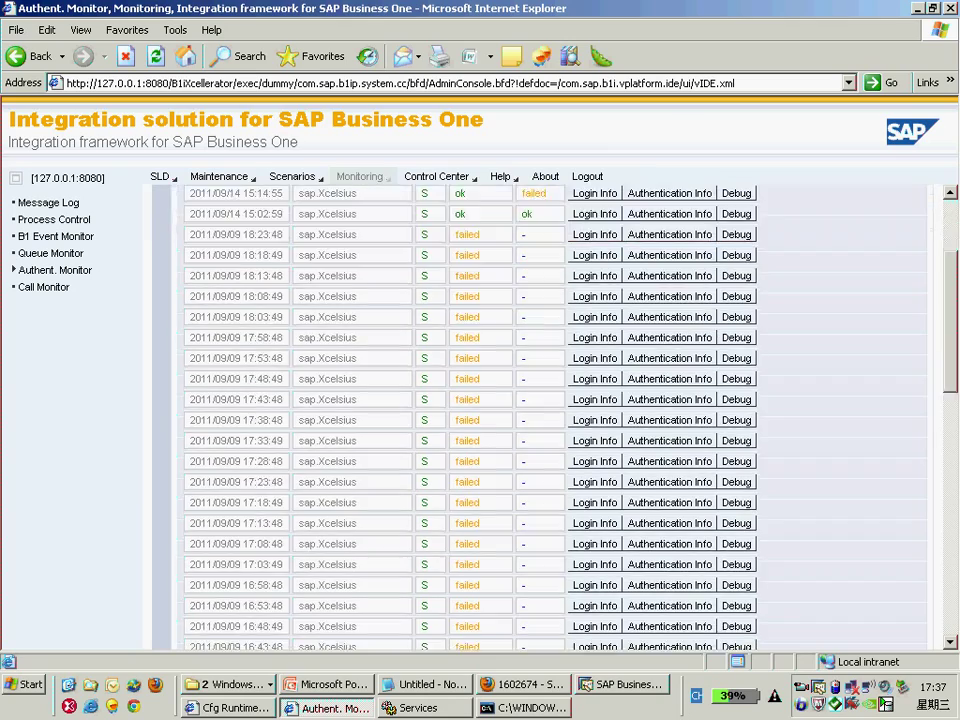
scroll(470, 415, down, 10)
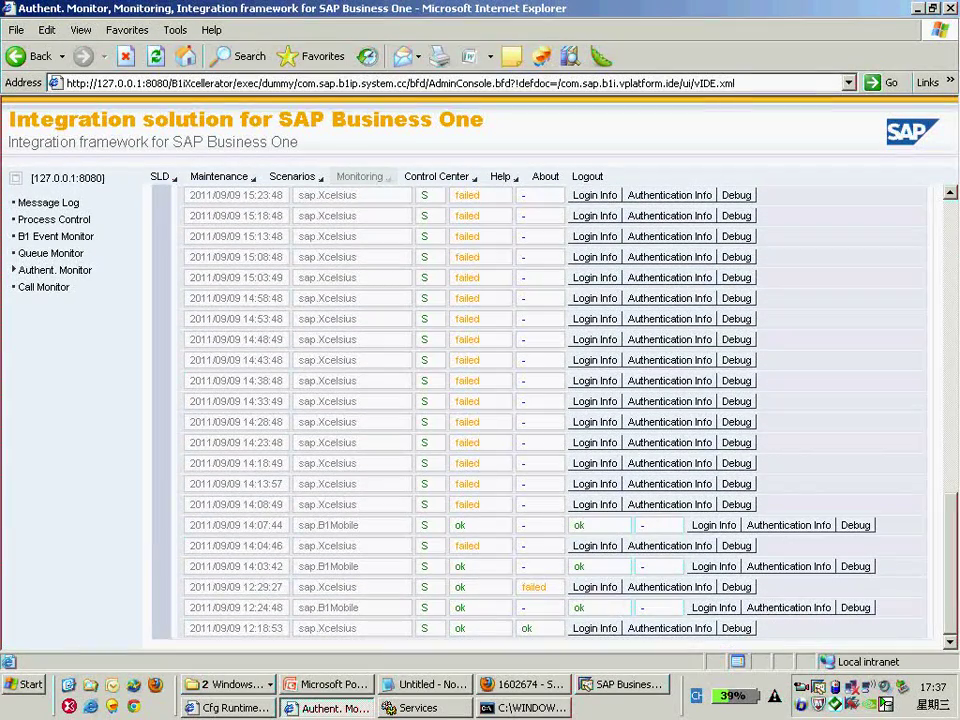
drag(304, 526, 361, 526)
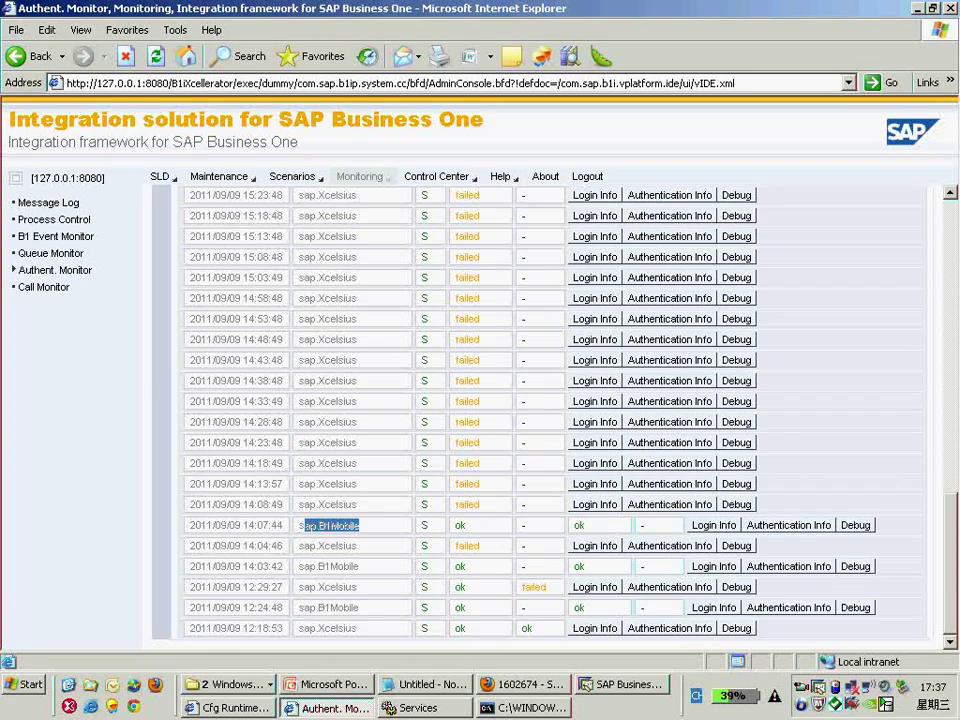
click(361, 526)
drag(316, 567, 360, 567)
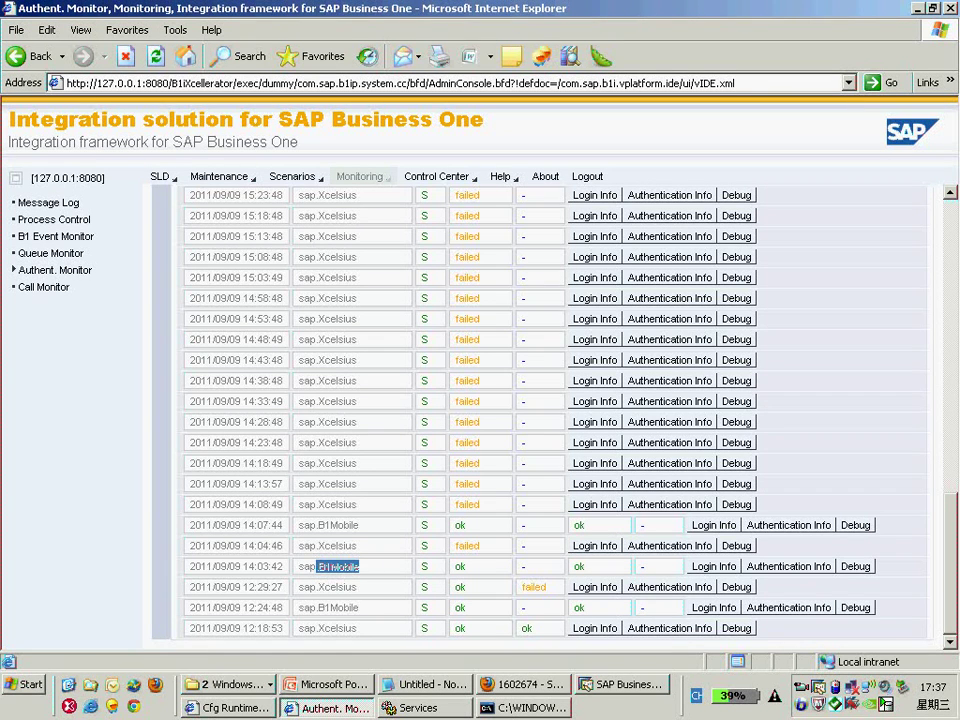
drag(420, 525, 430, 525)
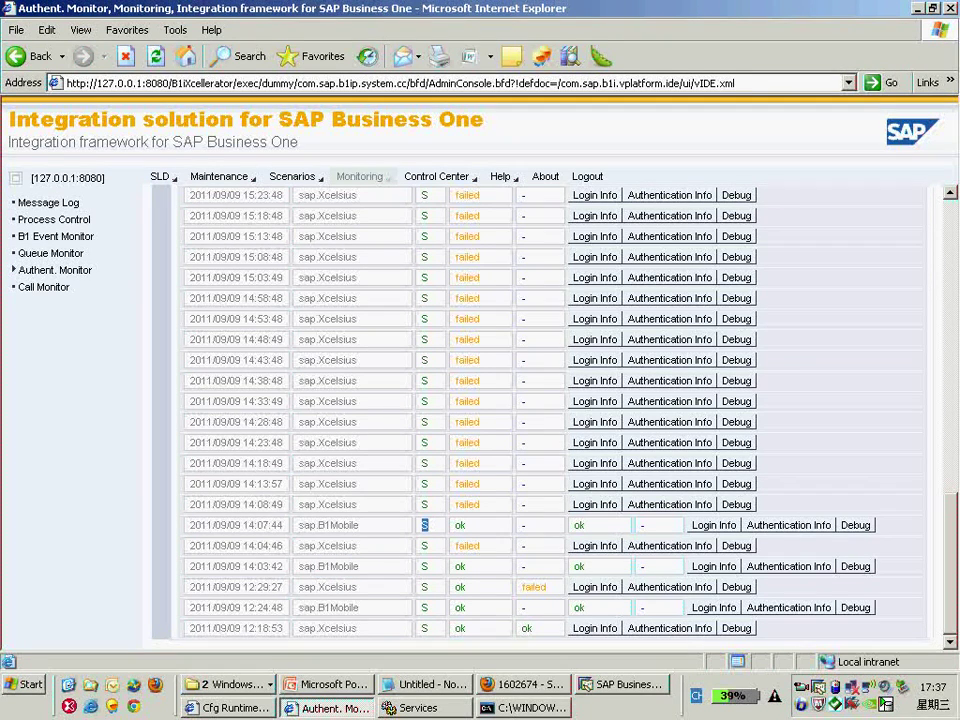
scroll(770, 566, up, 4)
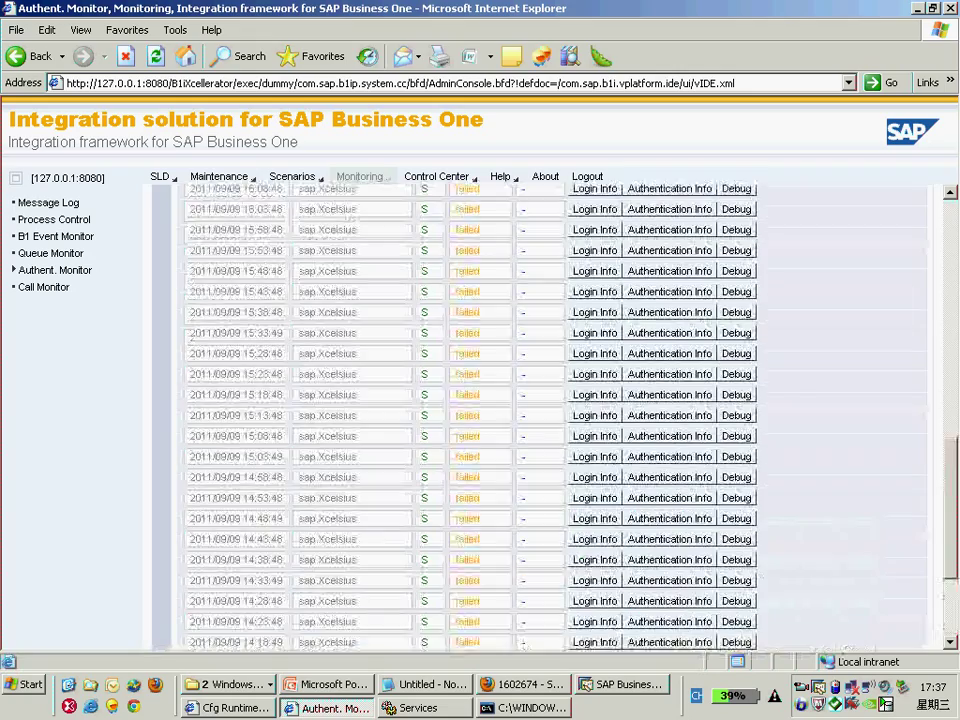
scroll(524, 647, up, 10)
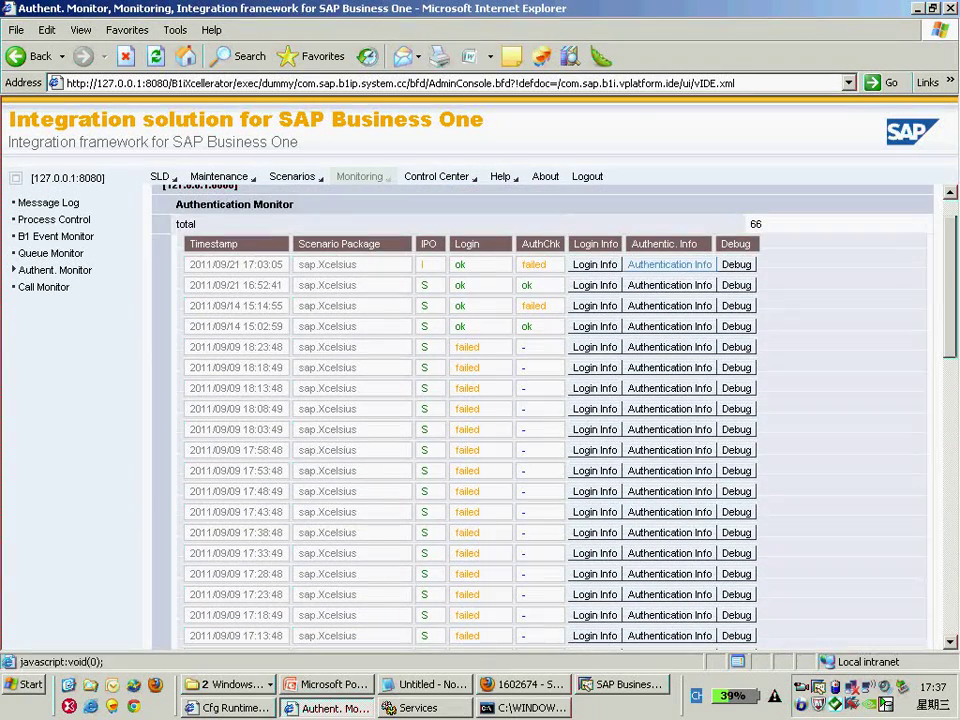
scroll(540, 415, down, 20)
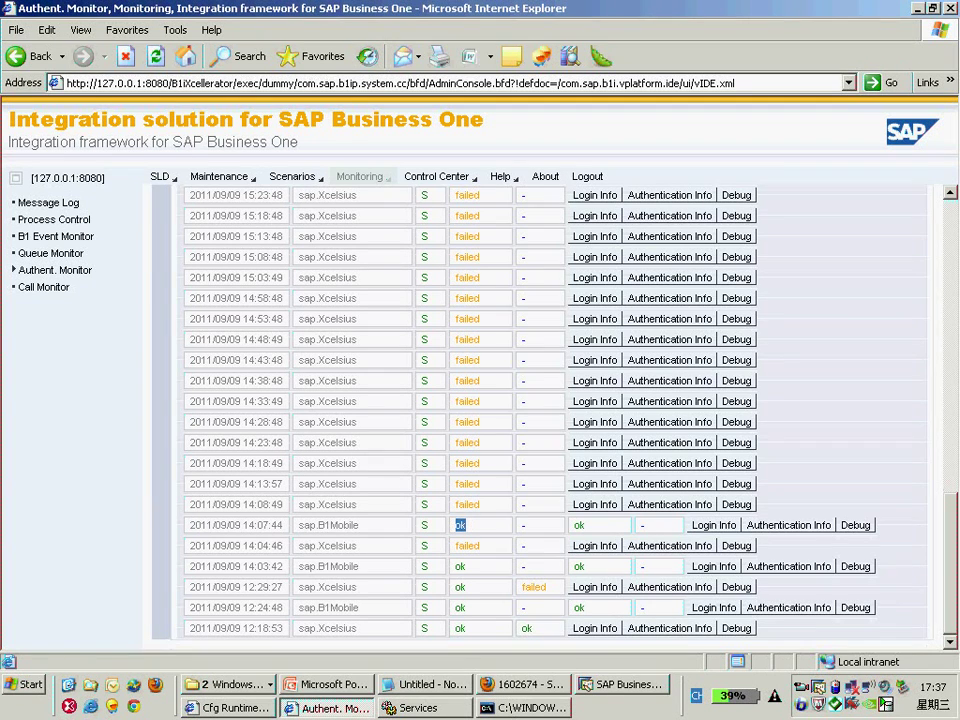
double_click(524, 525)
drag(299, 525, 360, 525)
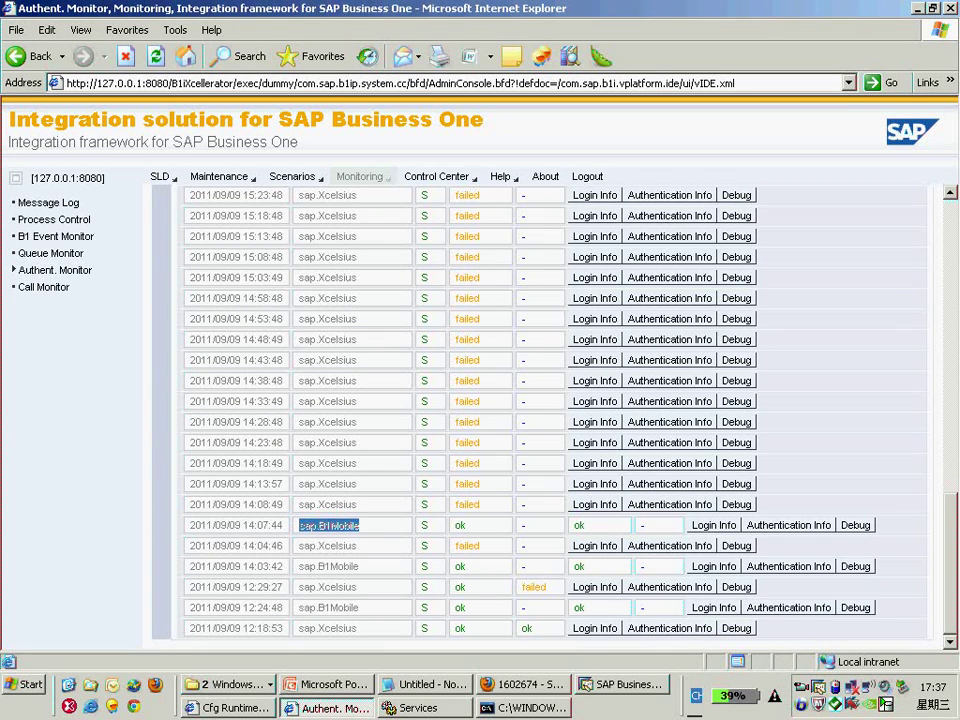
click(360, 525)
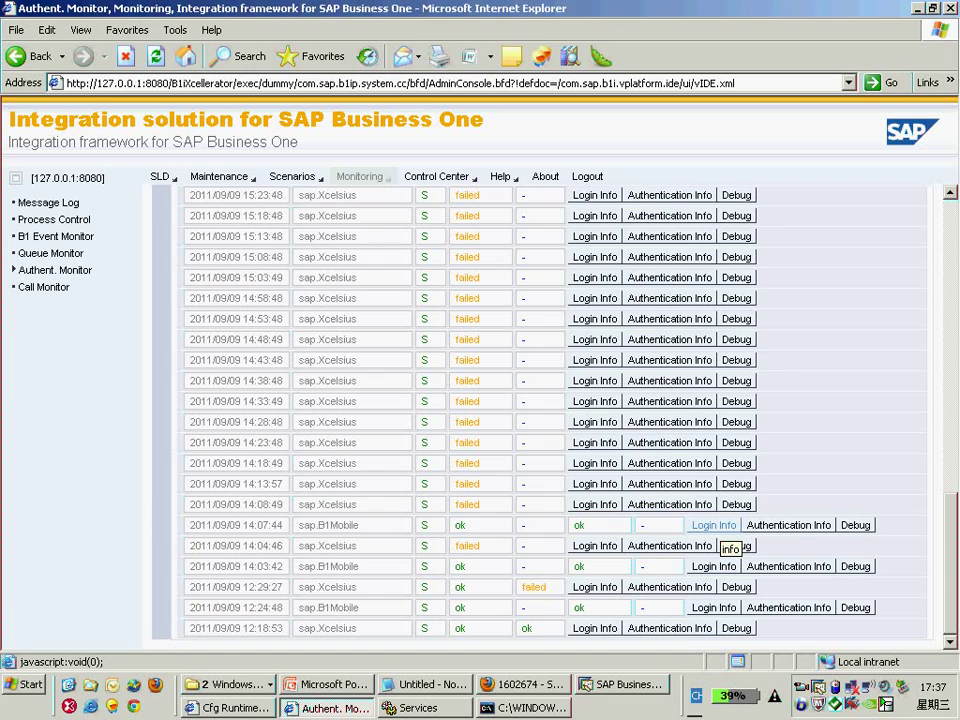
- Open the login info of the sap.B1Mobile entry from 2011/09/09 14:07:44 and review its phone, device, company, user and mobile user fields
click(713, 525)
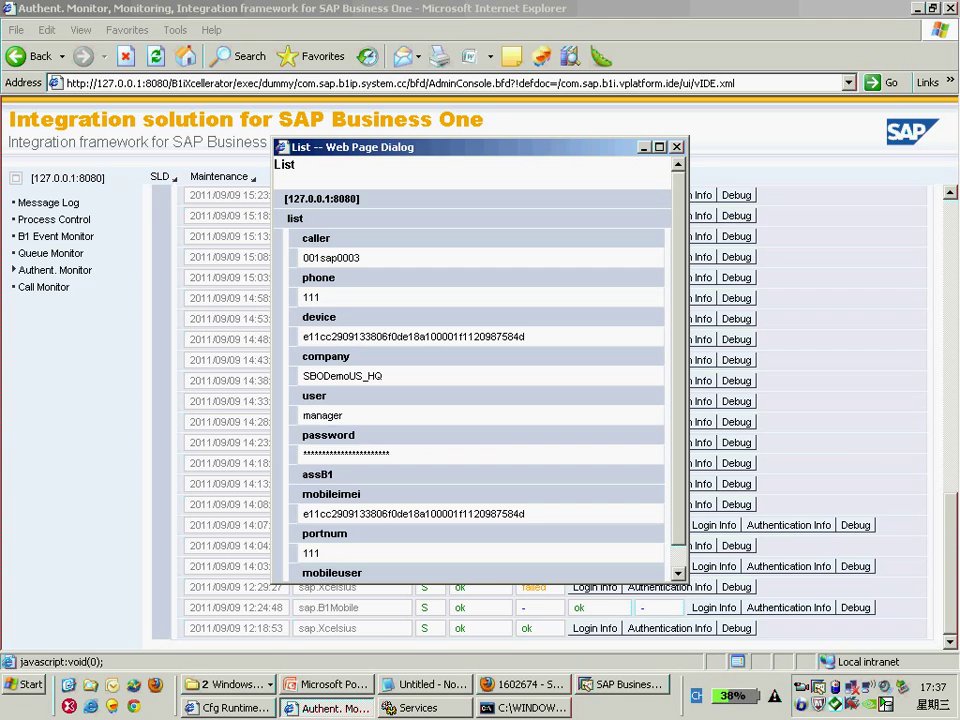
scroll(475, 360, down, 1)
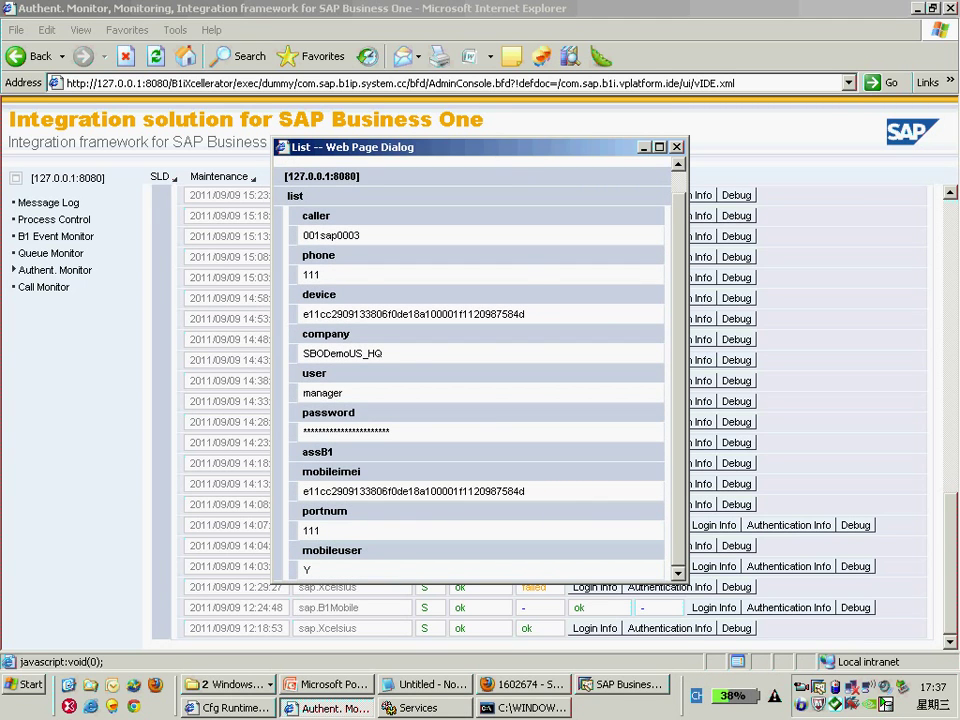
drag(480, 147, 658, 50)
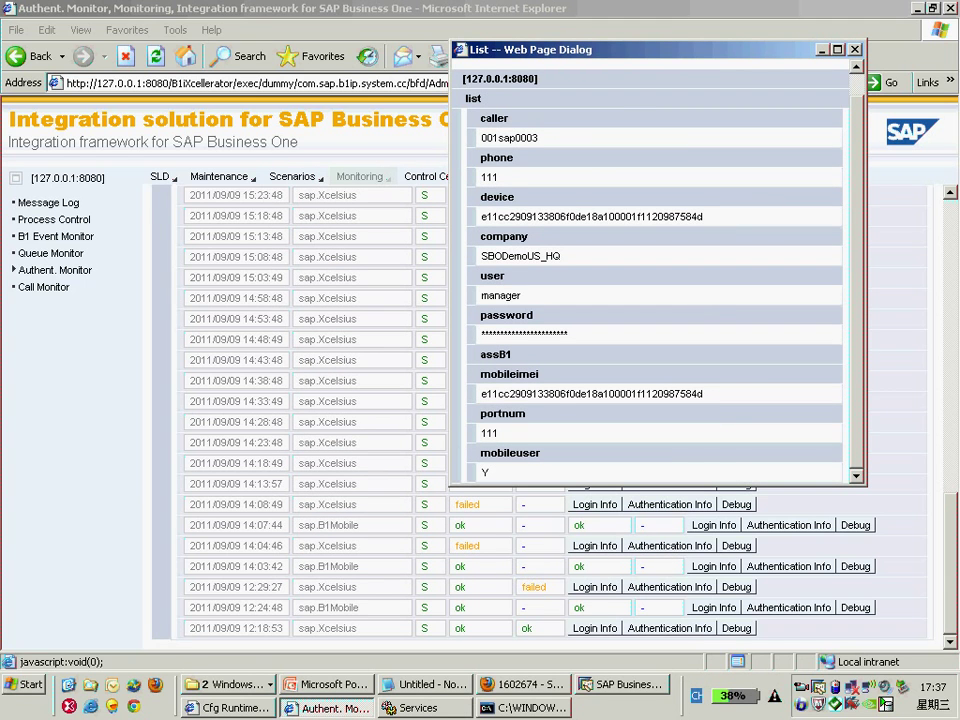
scroll(655, 290, up, 1)
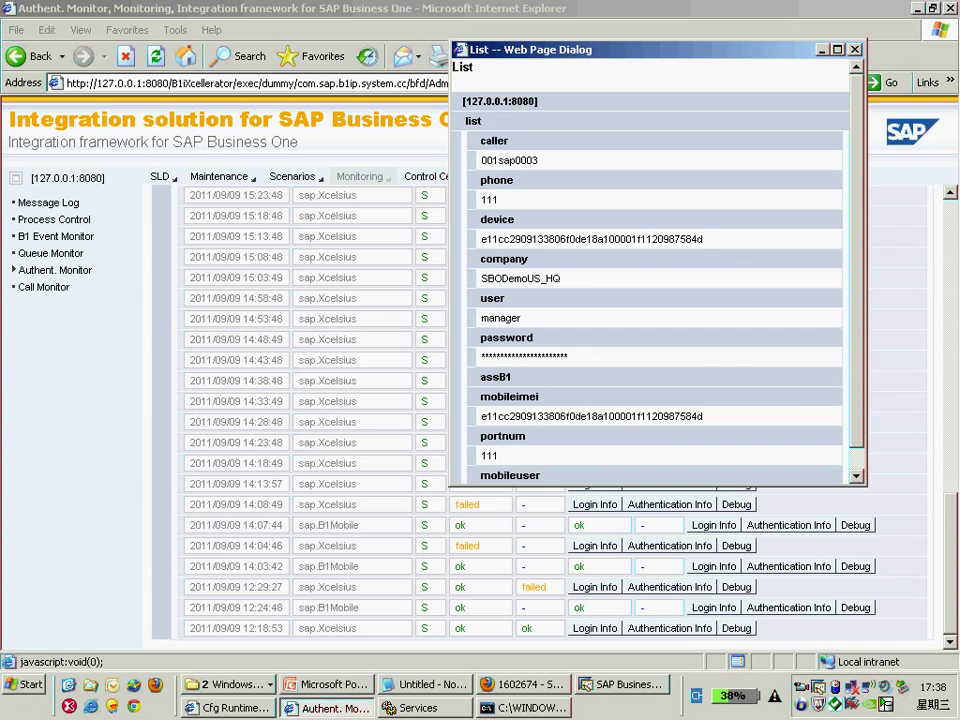
- Switch to Firefox, view the iPhone app settings in the Setup Demosystem guide, and return to the login info in Internet Explorer
click(524, 685)
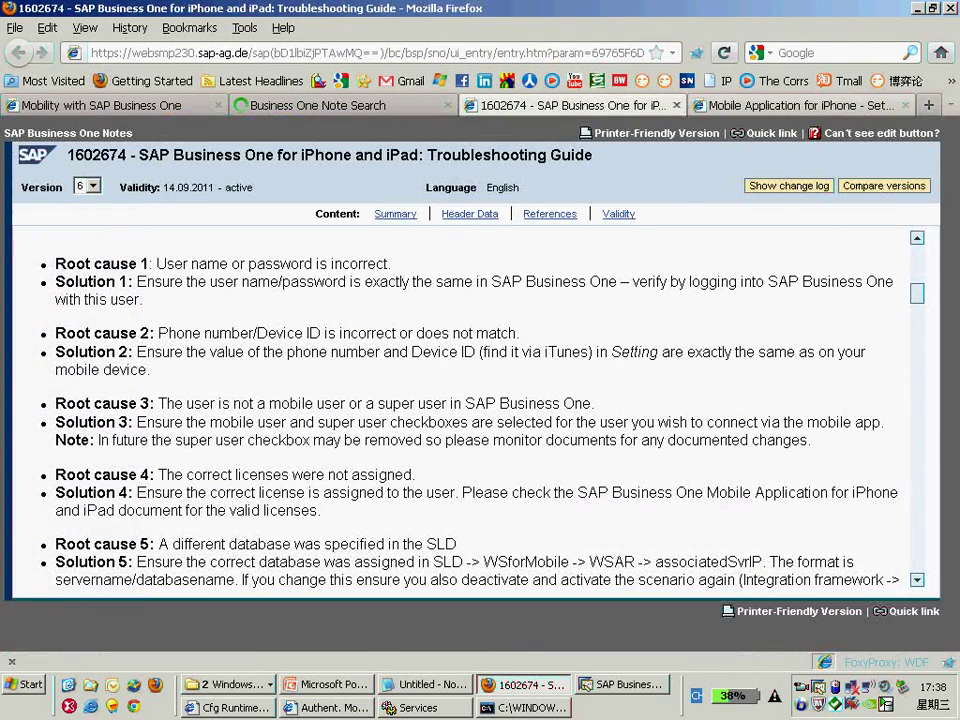
click(790, 105)
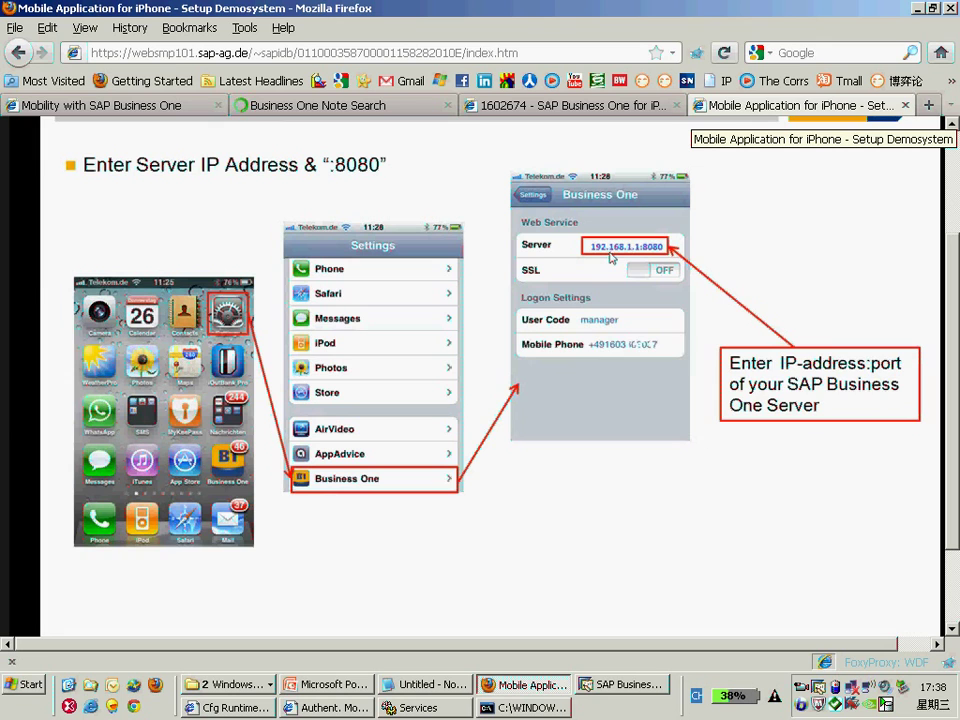
key(alt+Tab)
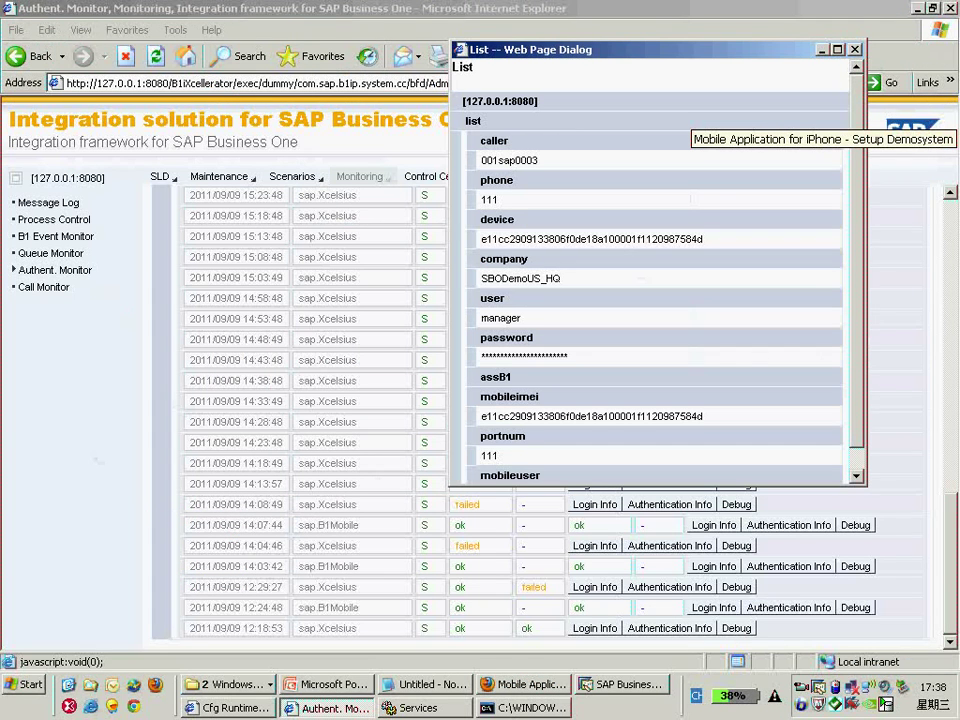
- Switch to SAP Business One and open the Users setup form under Administration's general setup
key(alt+Tab)
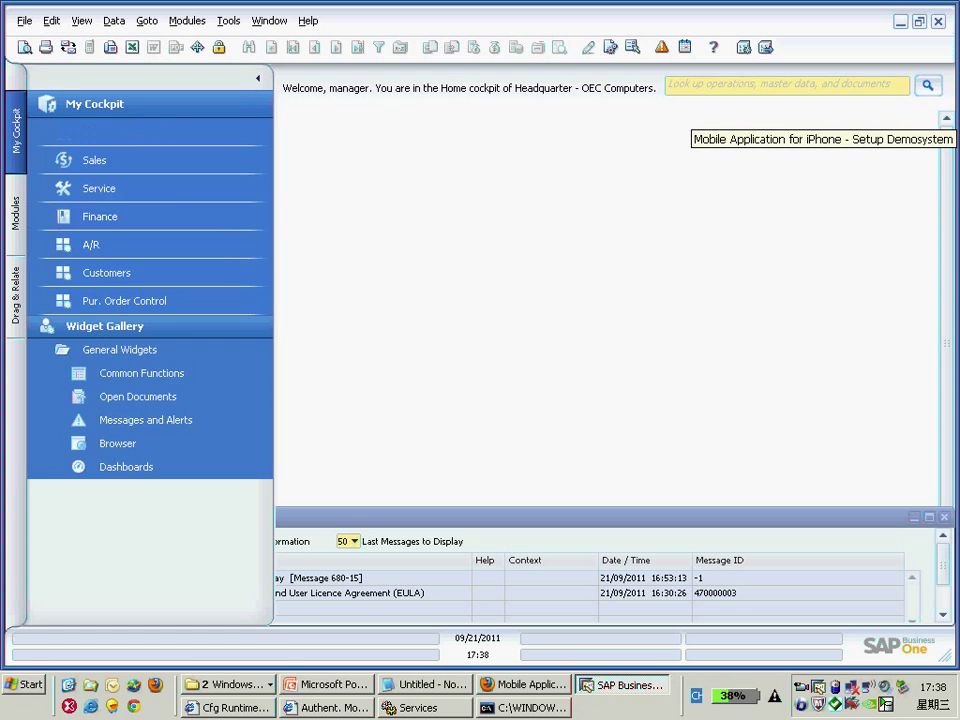
click(16, 213)
click(96, 101)
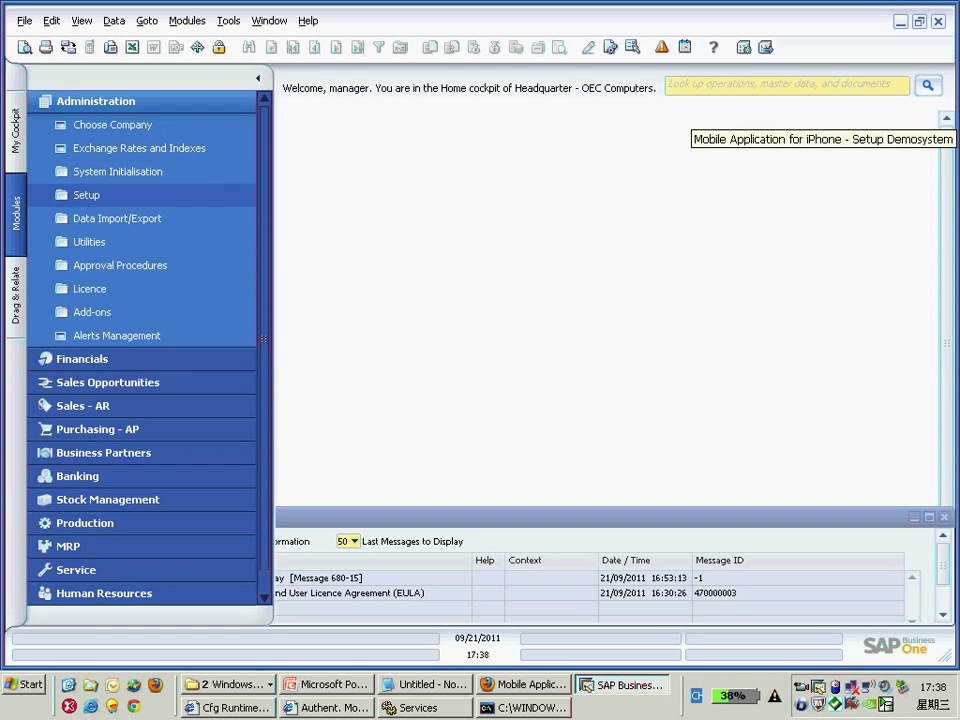
key(Return)
key(Down)
key(Return)
key(Down)
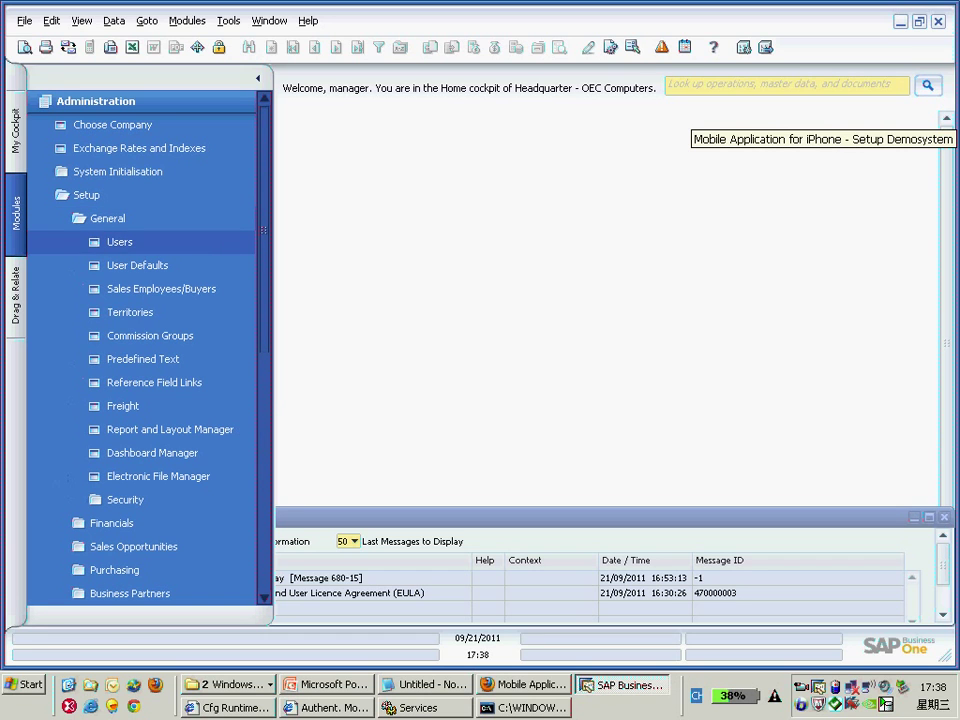
key(Return)
- Find the user manager in Users - Setup and go to its mobile phone field
key(ctrl+f)
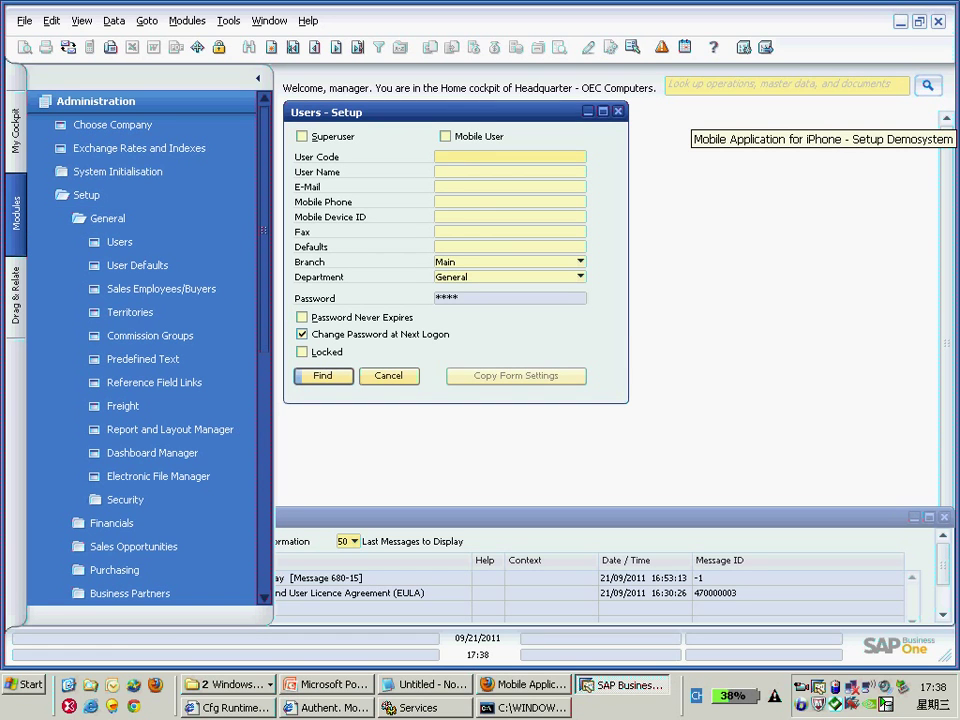
text(mana)
click(323, 376)
click(470, 202)
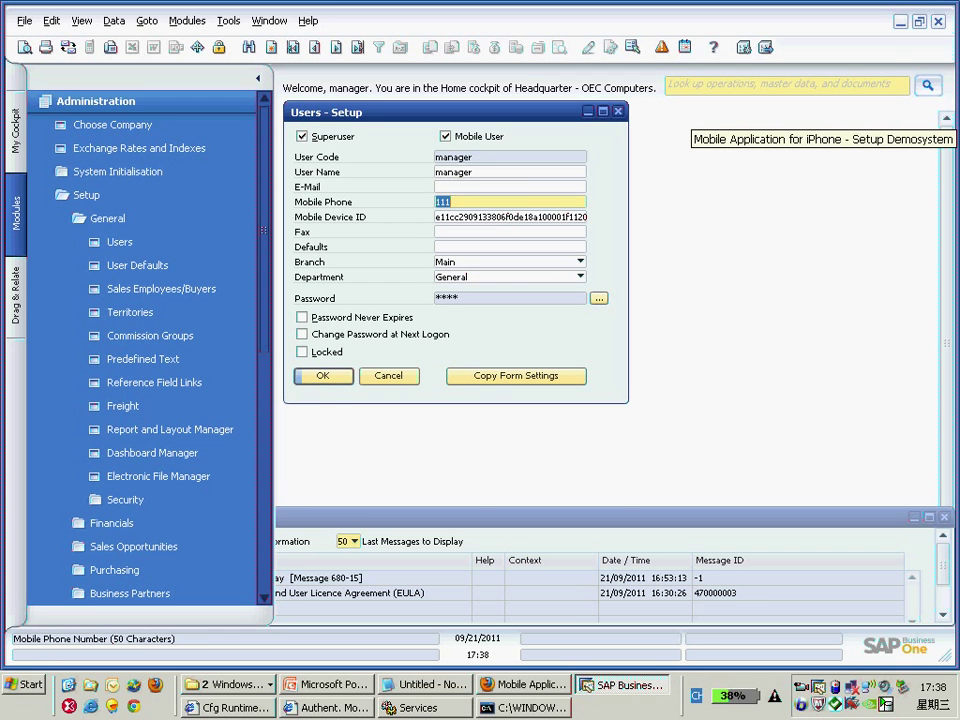
- Compare the user's mobile phone number with the login info in Internet Explorer and the iPhone settings shown in Firefox
key(alt+Tab)
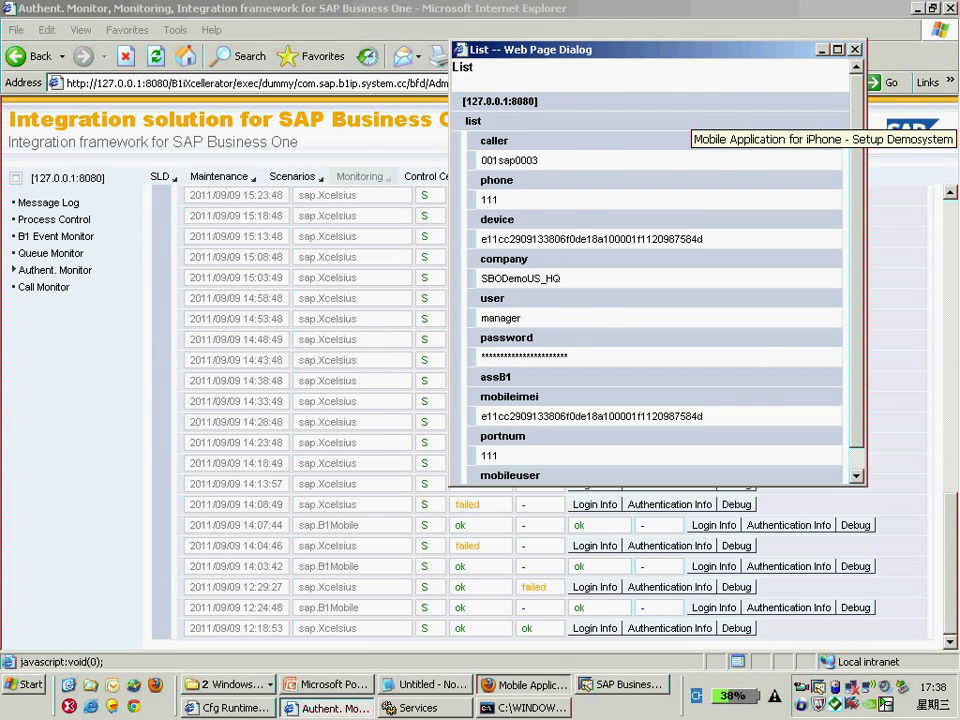
key(alt+Tab)
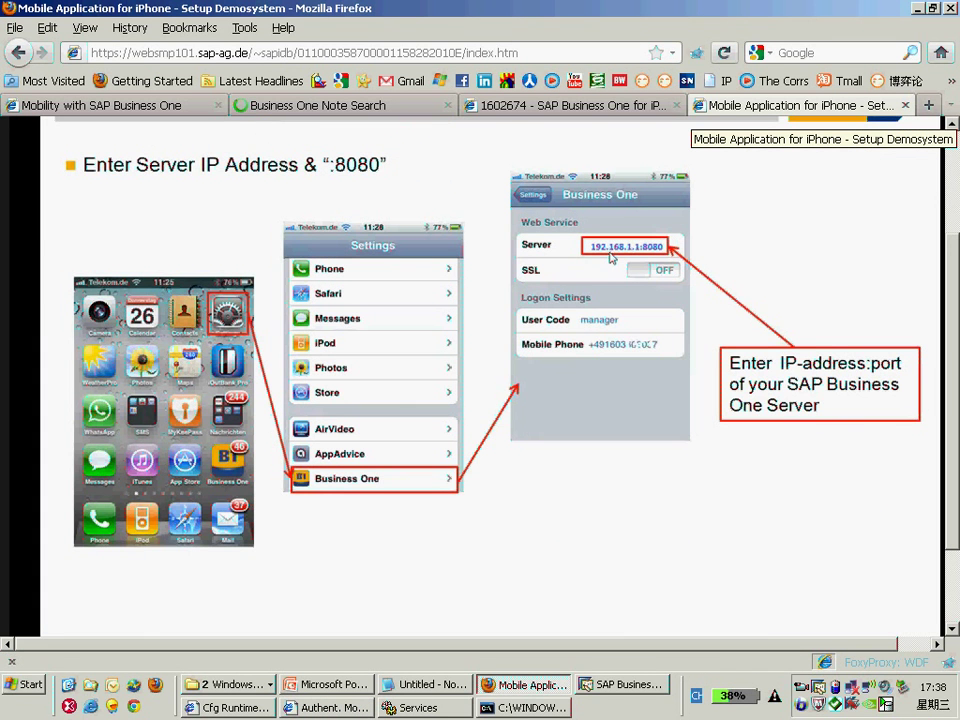
key(alt+Tab)
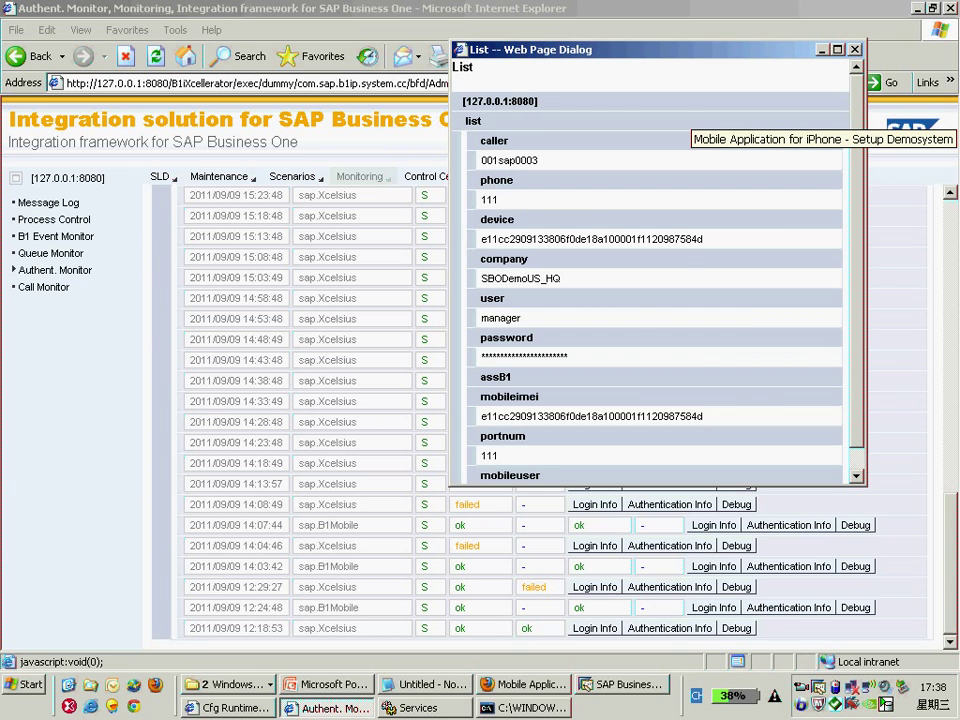
- Return to the manager user in SAP Business One, check its mobile device ID, and switch to the iPhone settings in Firefox
key(alt+Tab)
key(alt+Tab)
key(alt+Tab)
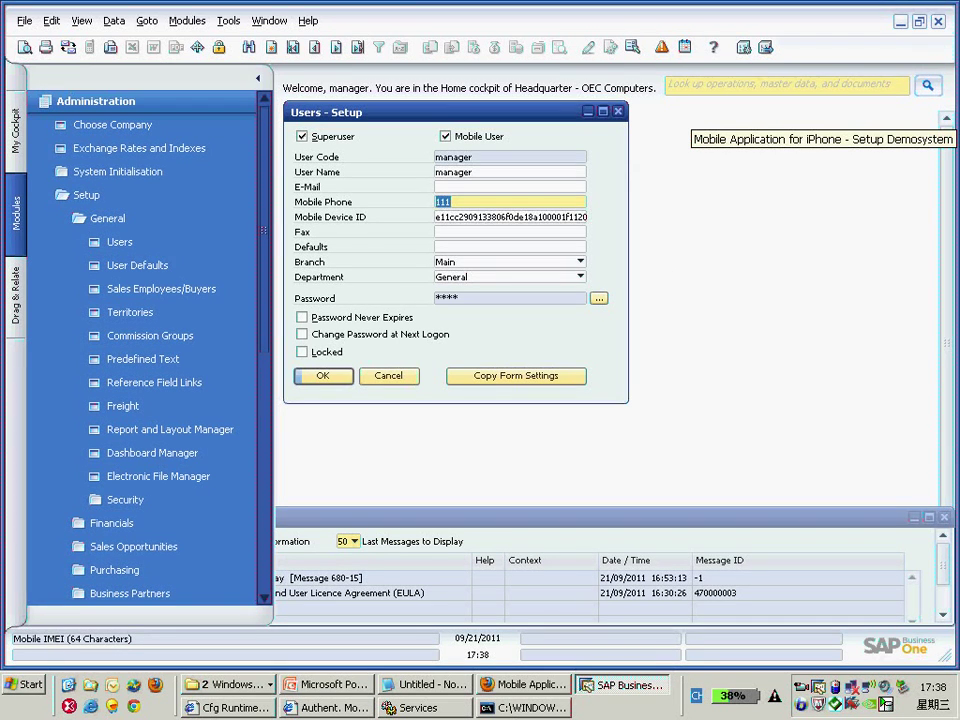
key(Tab)
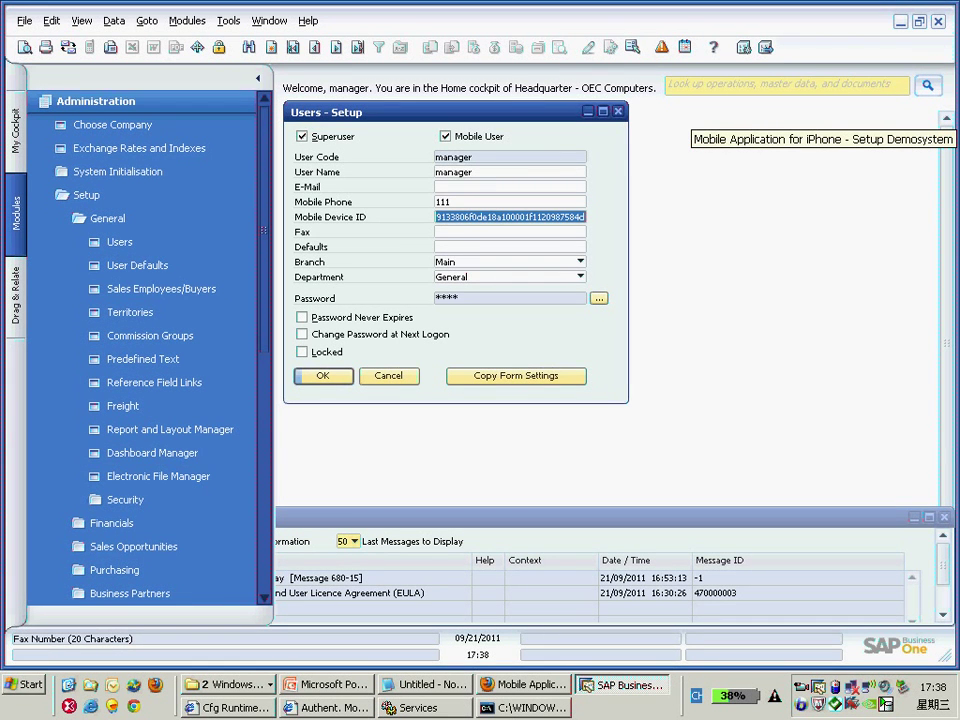
key(alt+Tab)
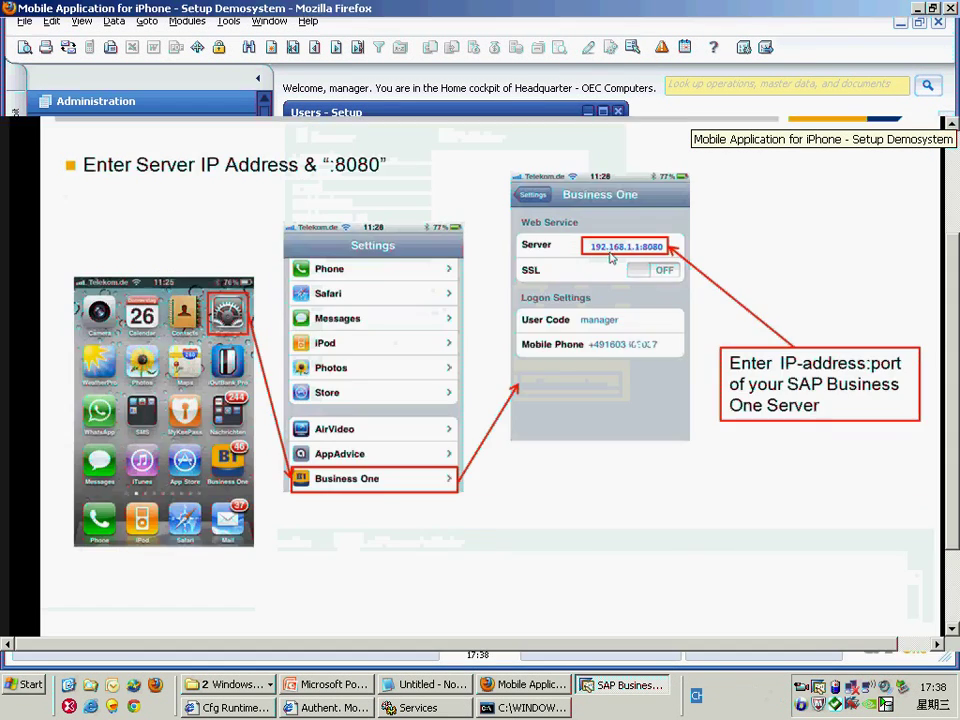
- Switch back to the login info in Internet Explorer, check its IMEI, port number and mobileuser fields, and close it
key(alt+Tab)
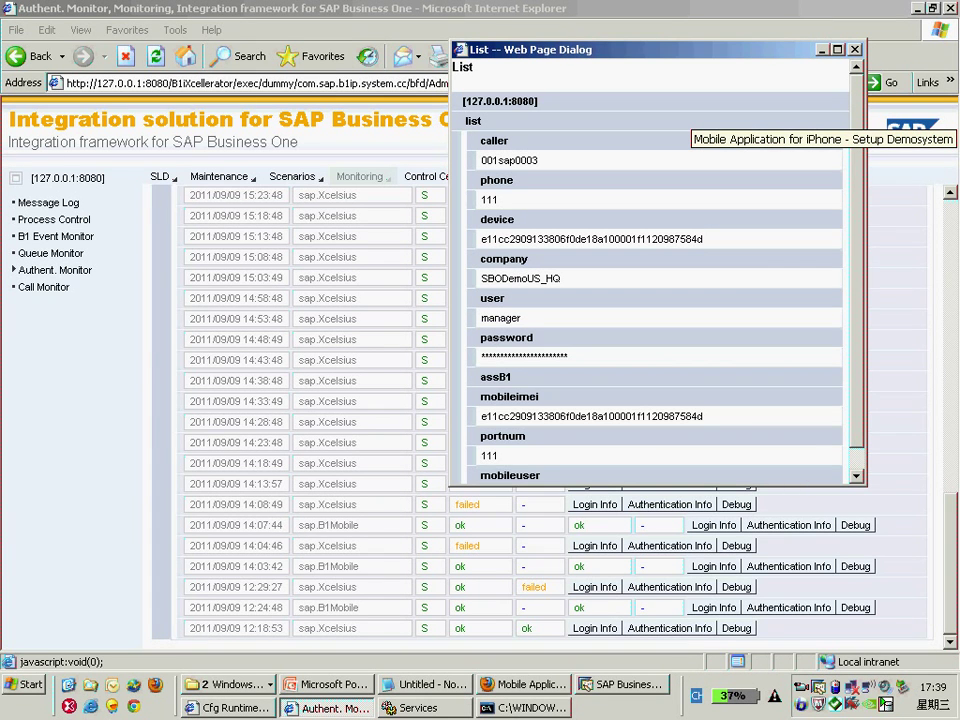
scroll(655, 300, down, 1)
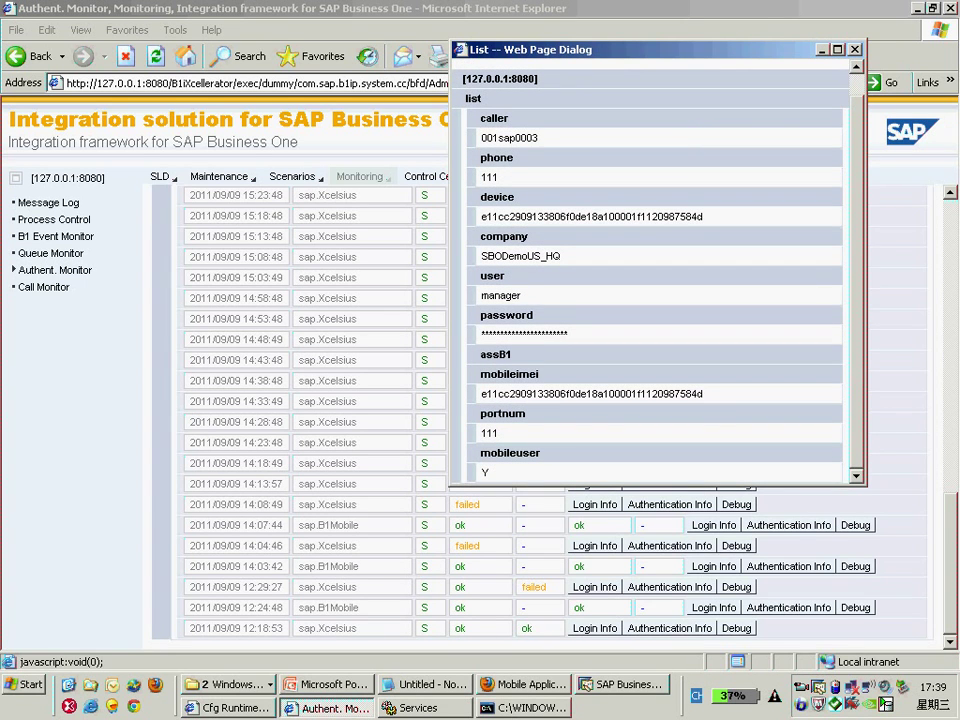
key(alt+F4)
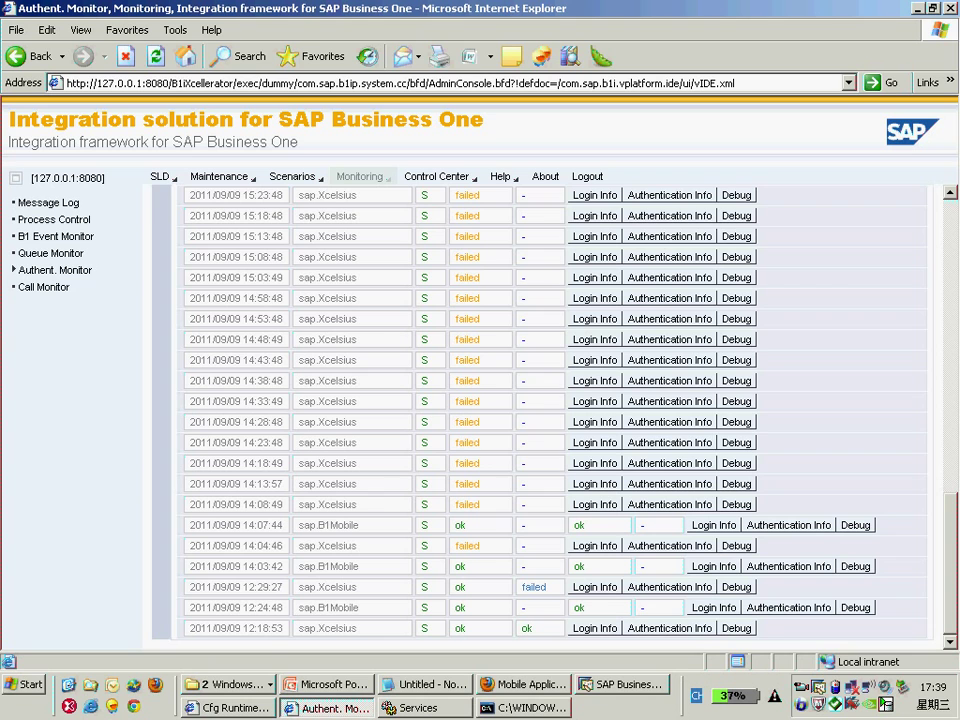
- View the authentication info of the sap.B1Mobile entry from 14:07:44, close it, and open the entry's debug processing details
drag(467, 525, 455, 525)
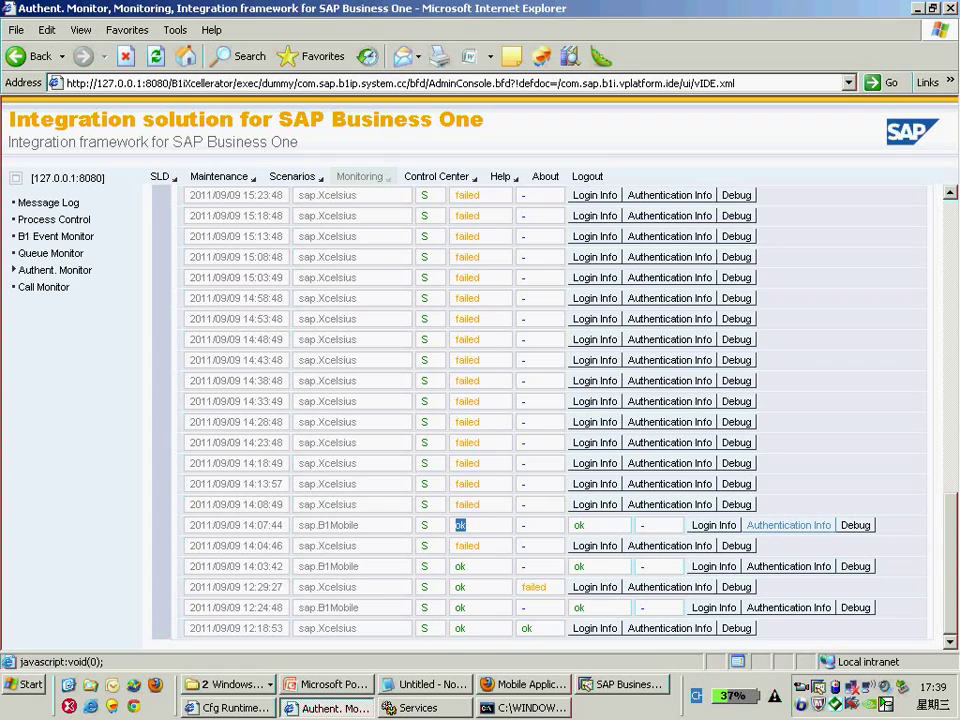
click(789, 525)
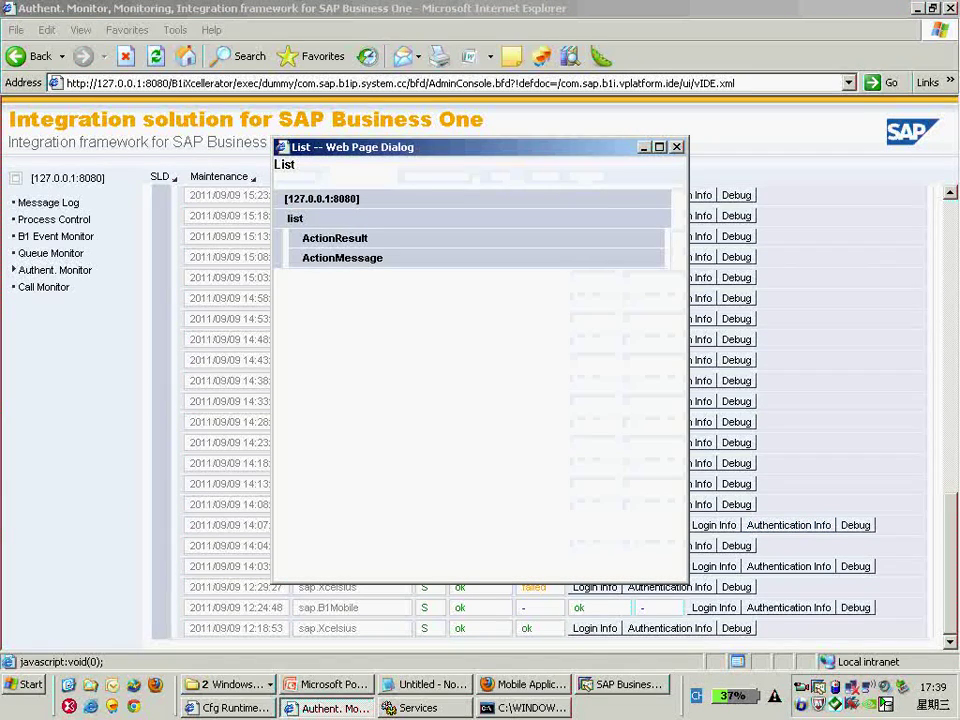
click(677, 147)
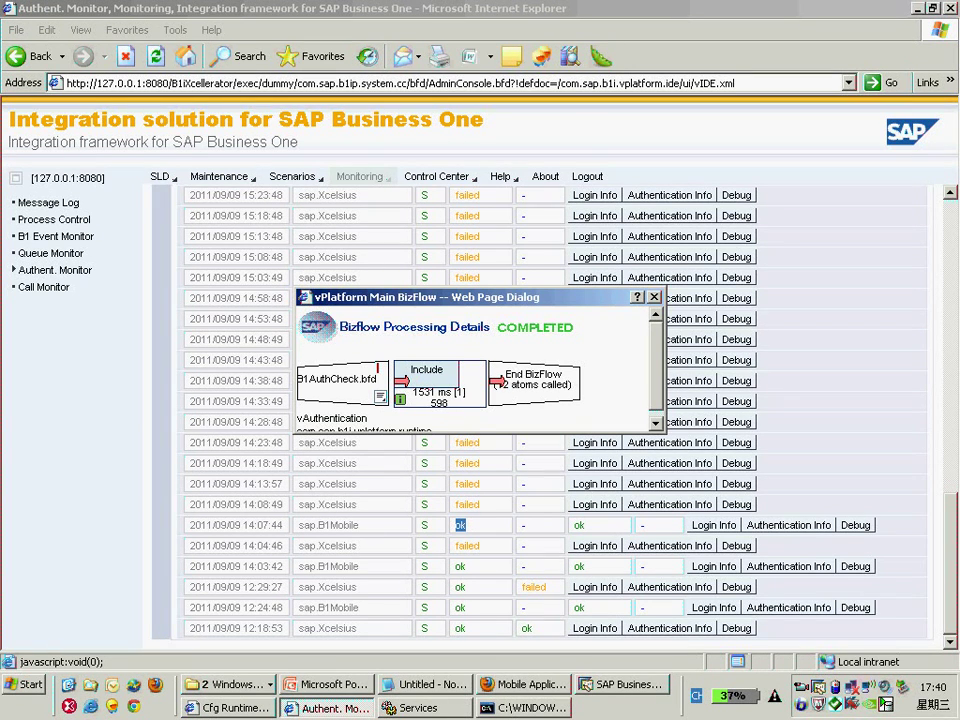
- Open the message document of B1AuthCheck.bfd from the processing details, accepting the saved server login
scroll(475, 370, down, 1)
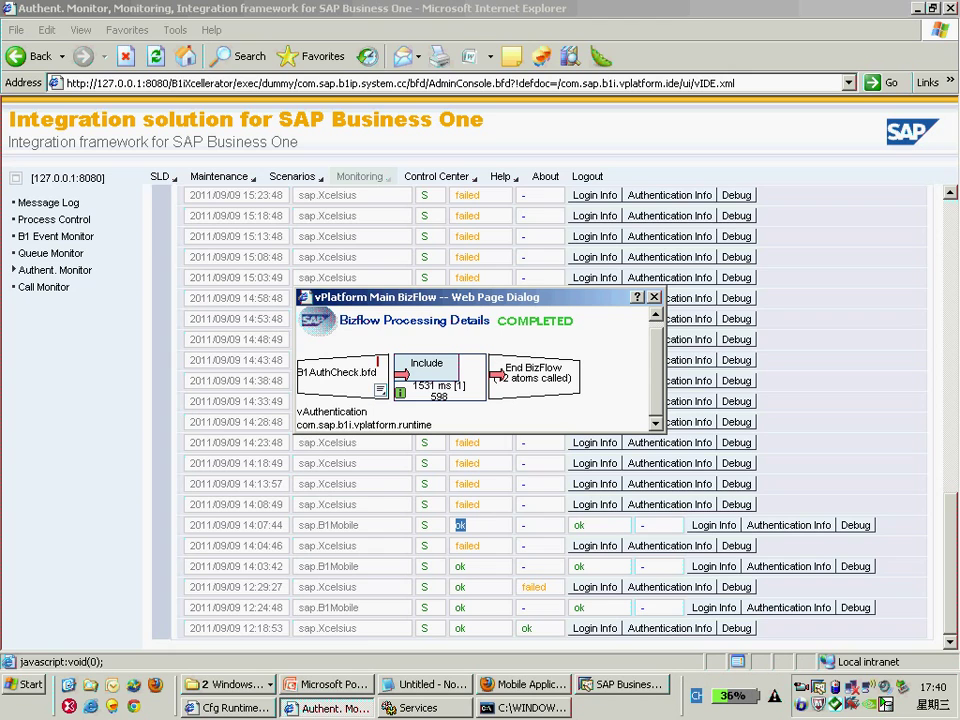
click(380, 390)
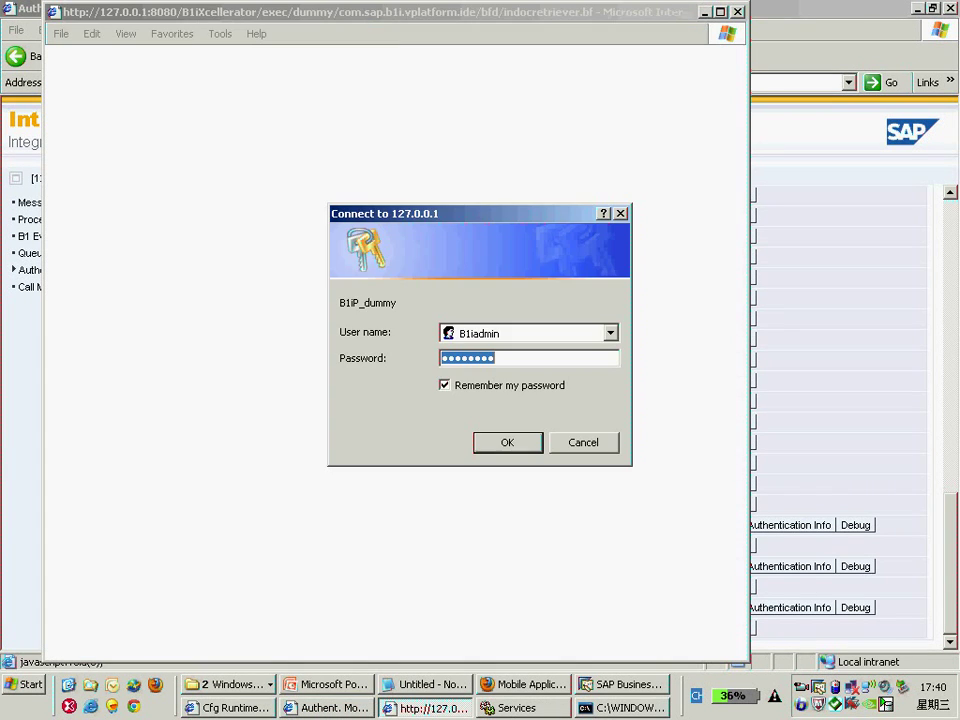
key(Return)
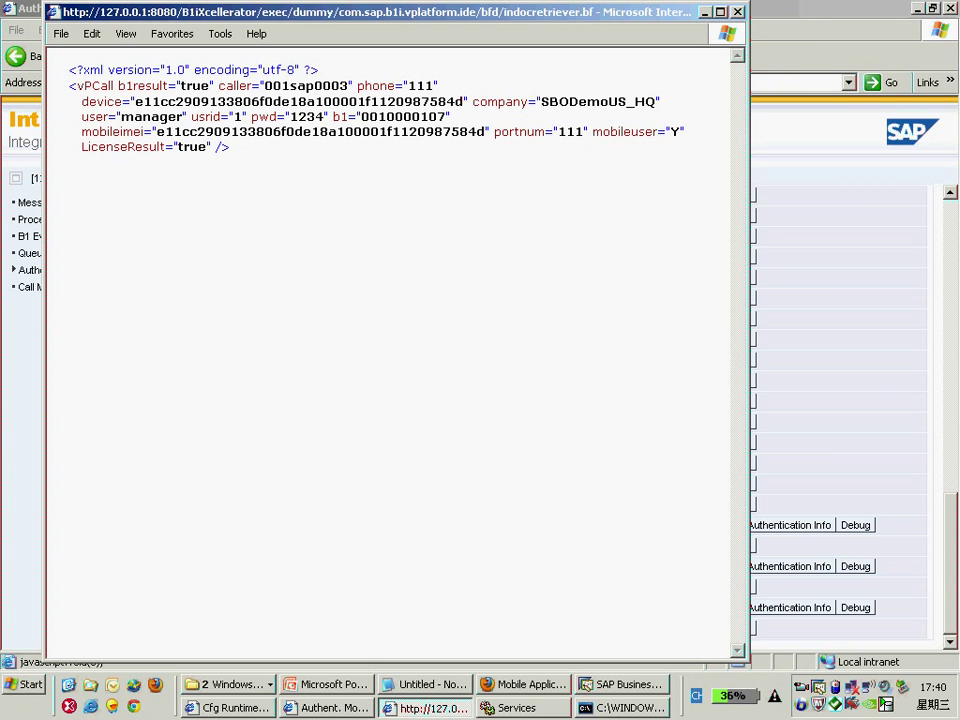
- Check the b1result and LicenseResult attributes in the XML message, and close the document and the Bizflow processing details
drag(125, 86, 160, 86)
drag(81, 147, 211, 147)
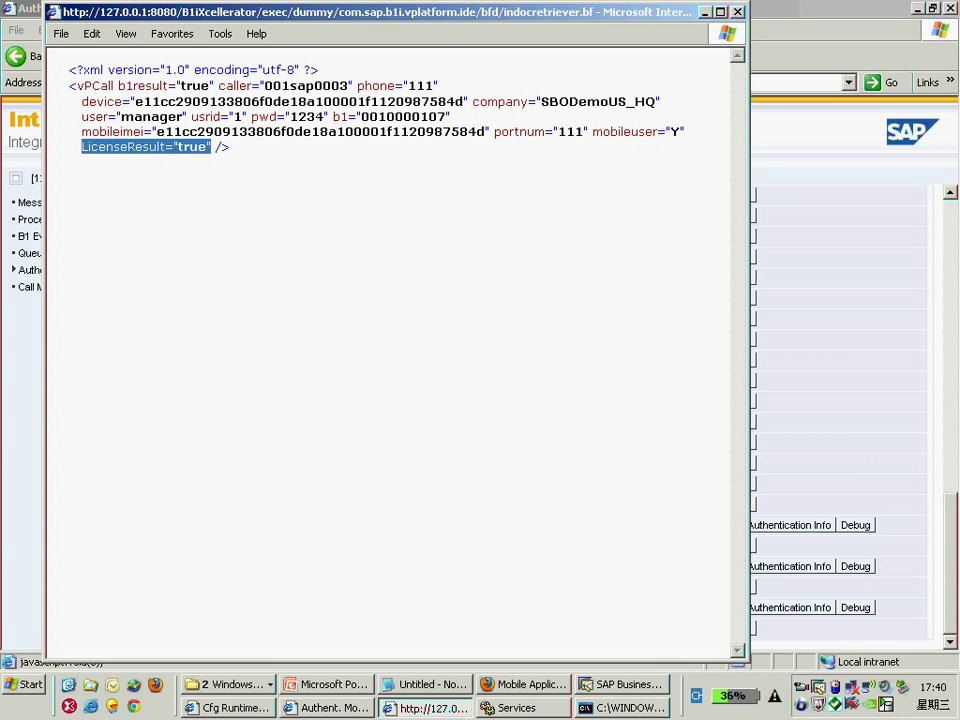
click(738, 12)
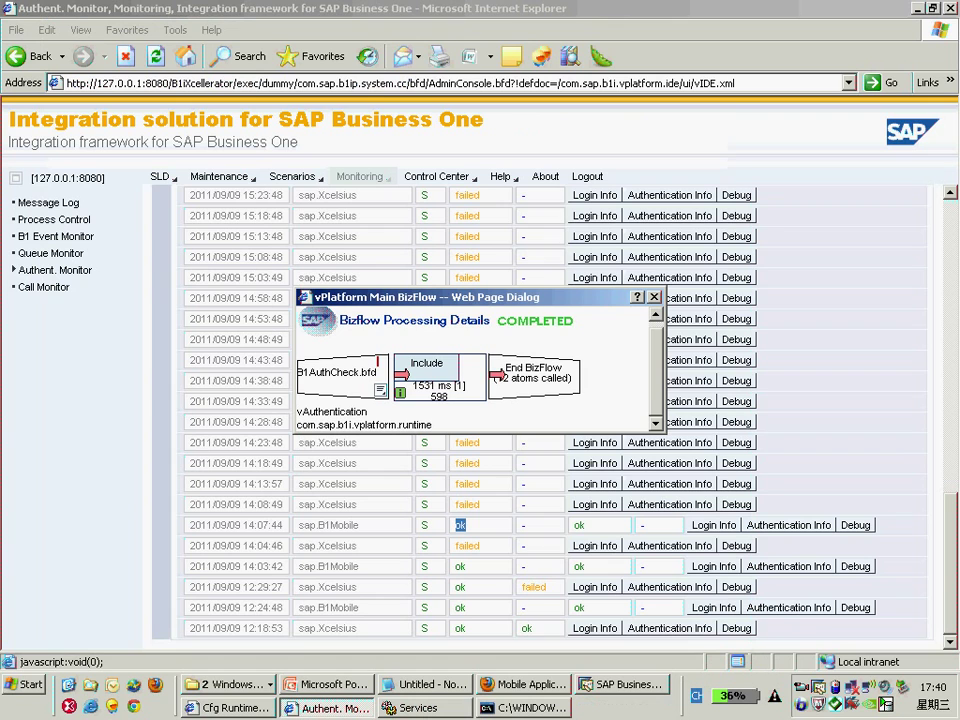
key(alt+F4)
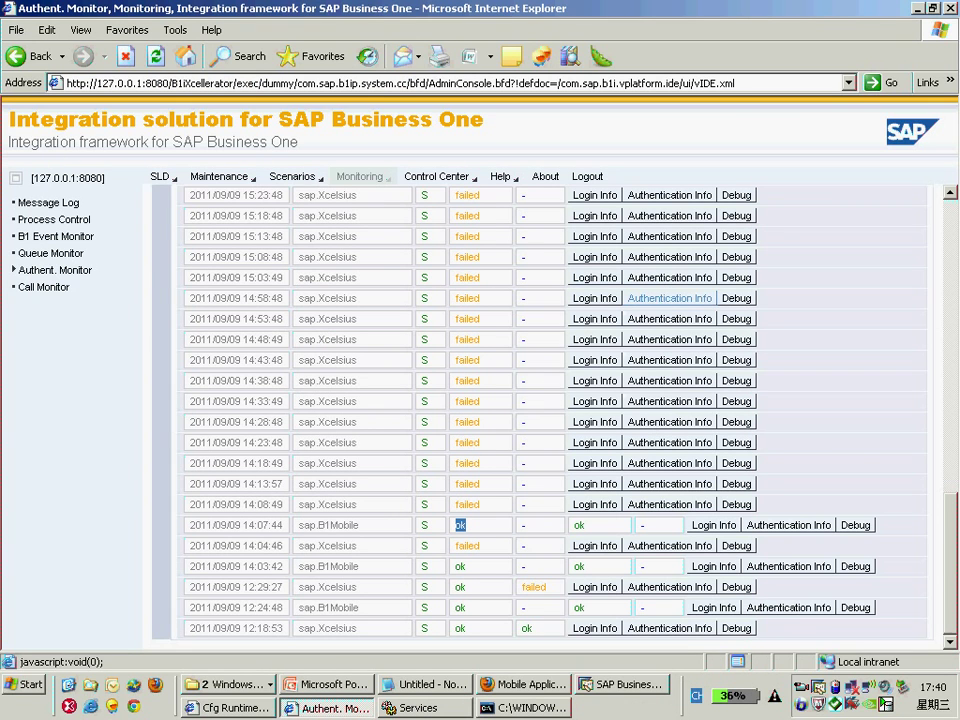